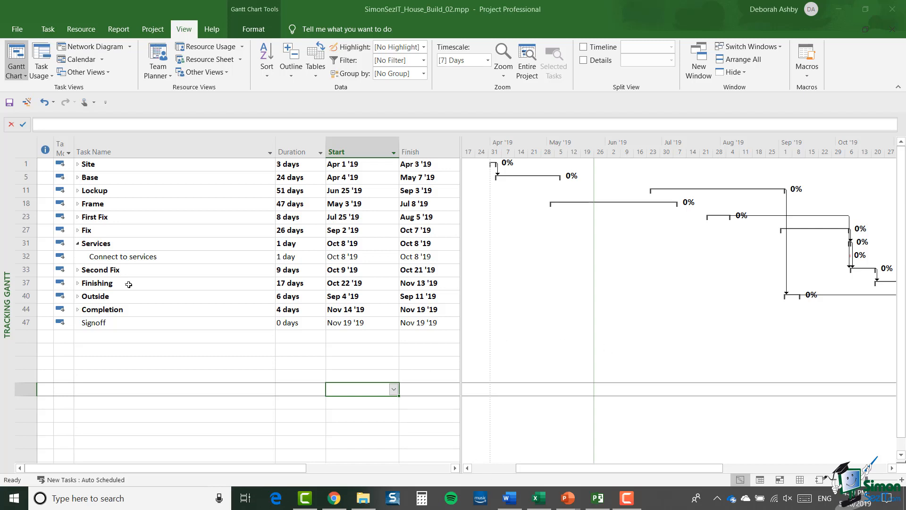
Show the Cost table for the house build tasks and widen it to include the Remaining column
click(23, 243)
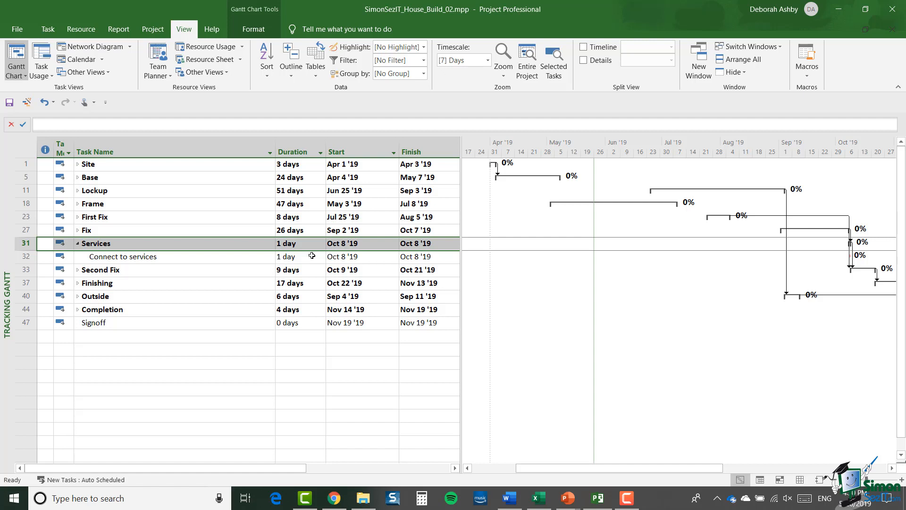
click(315, 76)
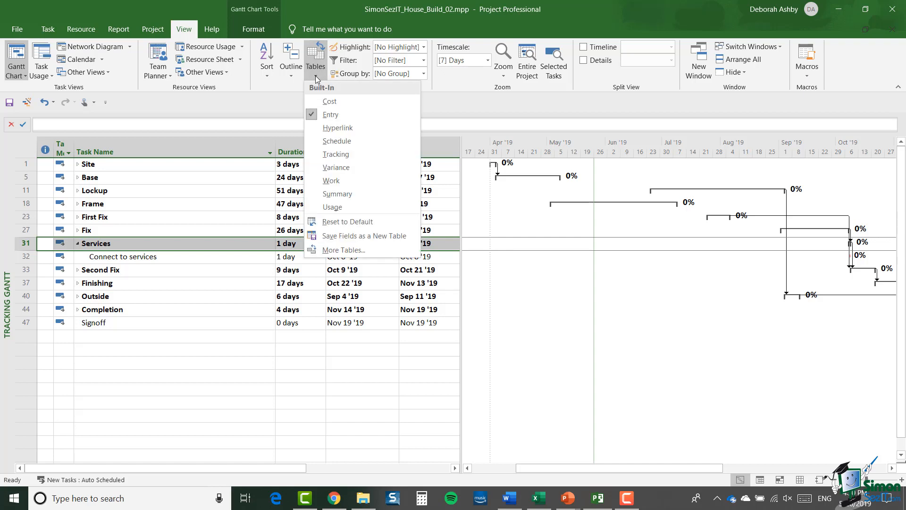
click(329, 102)
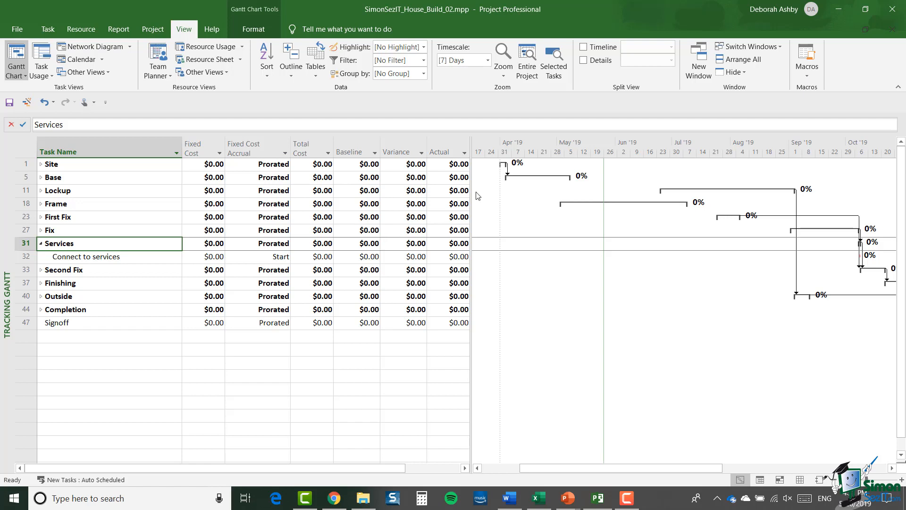
drag(470, 173, 526, 184)
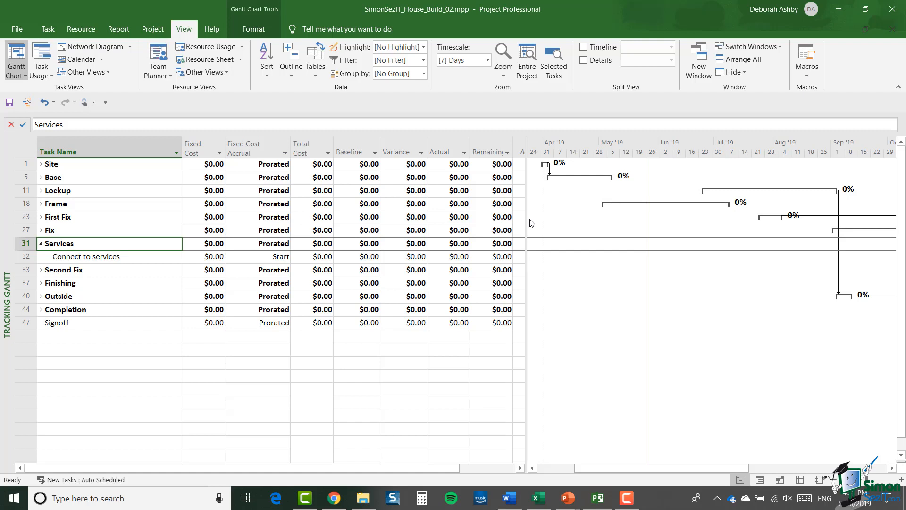
Set the fixed cost of the Connect to services task to $295.00
click(207, 256)
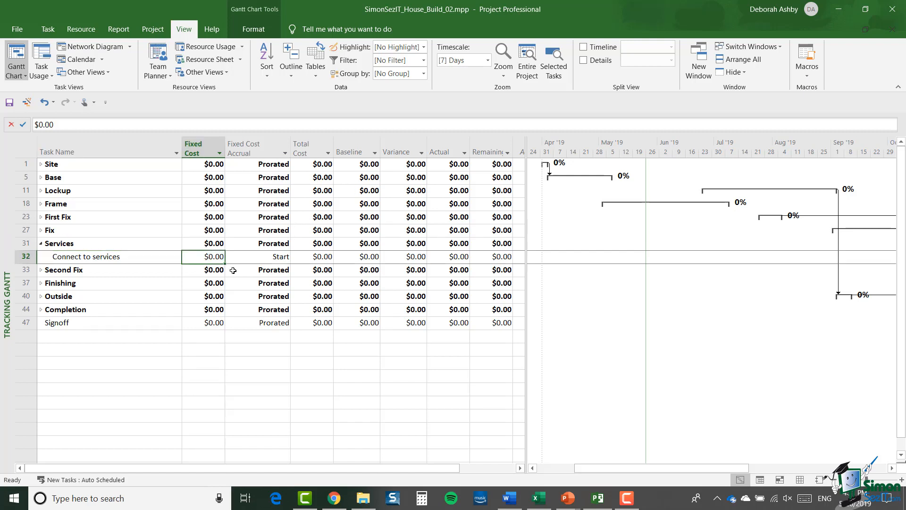
text(295)
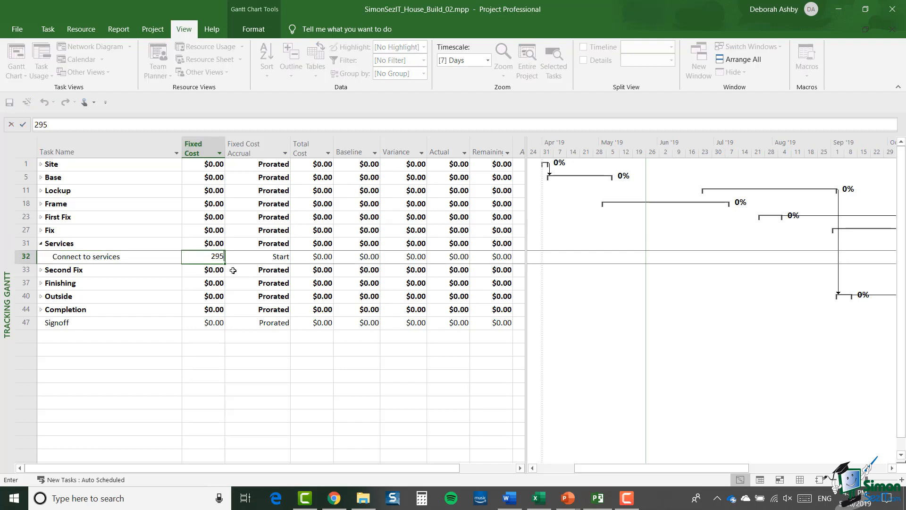
text(.00)
key(Escape)
key(Return)
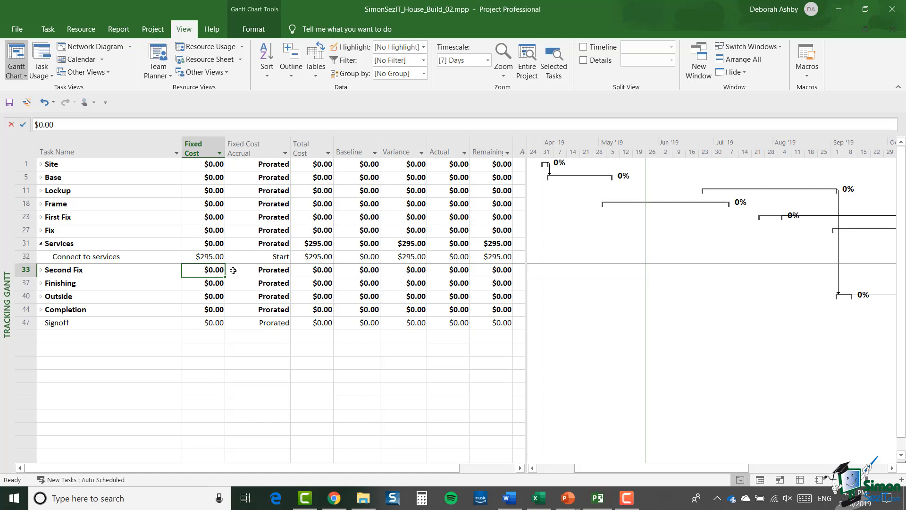
Choose Start as the fixed cost accrual for the Connect to services task
click(263, 257)
click(263, 258)
click(264, 260)
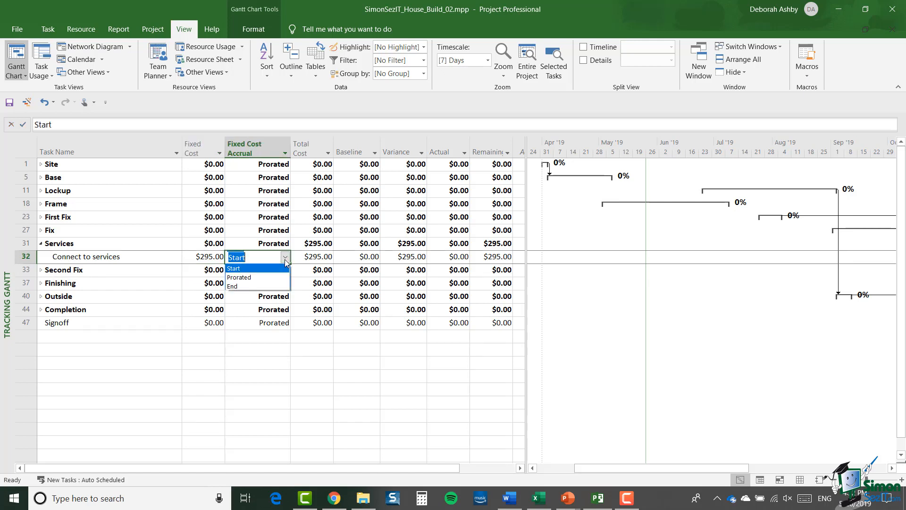
click(263, 268)
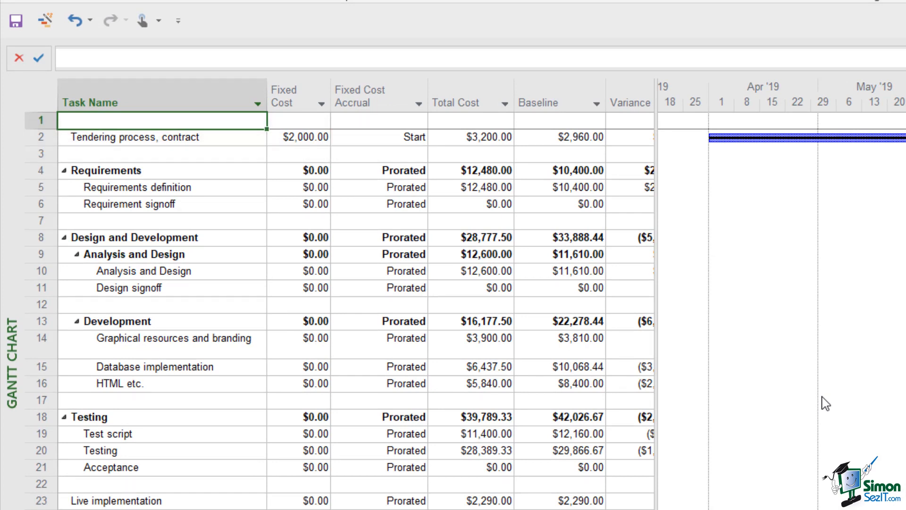
Add a note to the Tendering process, contract task saying the $2,000 fixed cost covers ITT preparation, distribution, initial response processing and associated discussions and costs
click(300, 137)
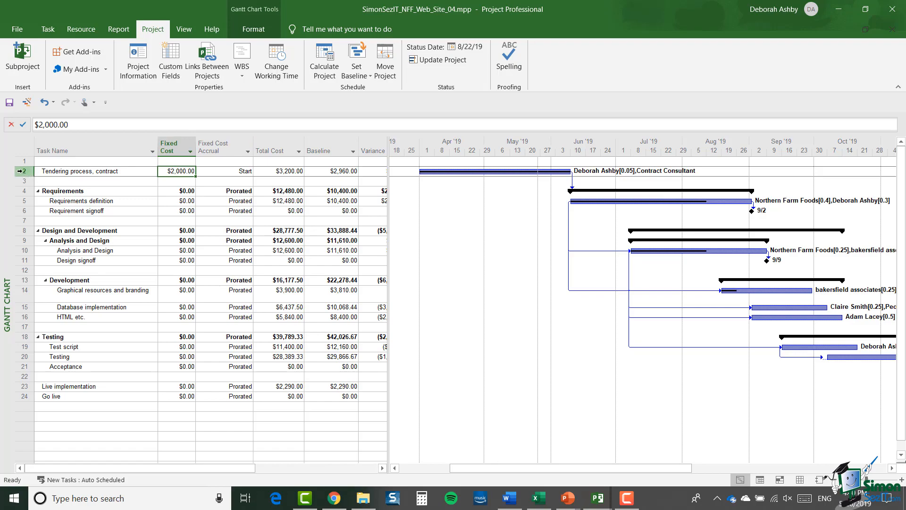
click(21, 171)
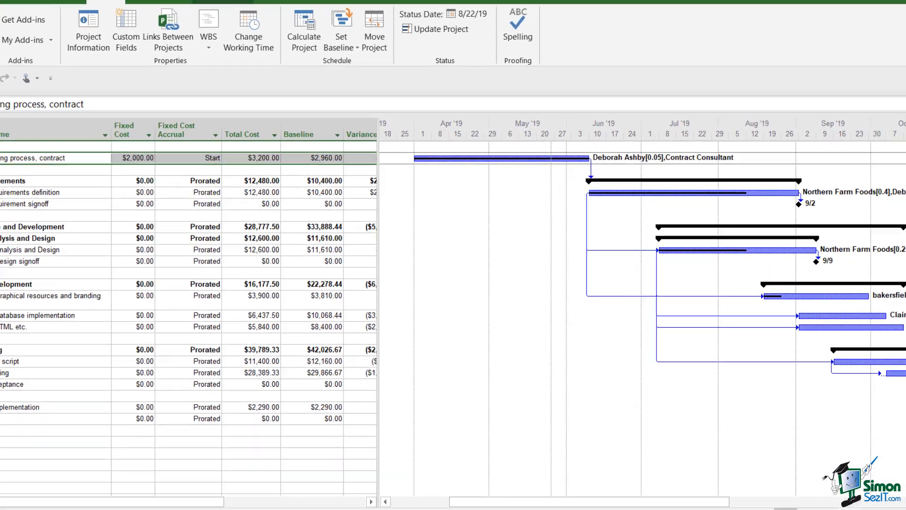
double_click(27, 173)
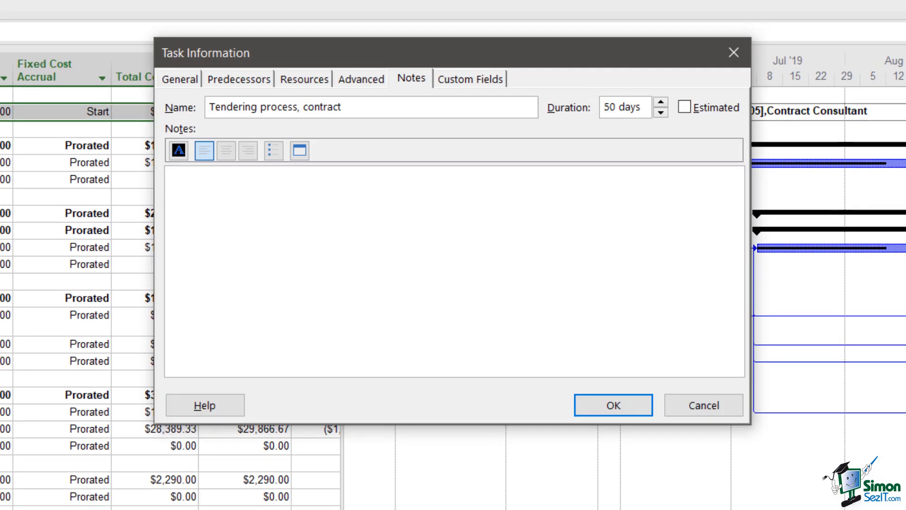
click(406, 81)
click(183, 188)
text($2,000 fixed cost has been provided by Trevor in the Contracts Department and covers preparati0n of ITTs, distribution and initial processing of responses, as well as all associated discussions and costs.)
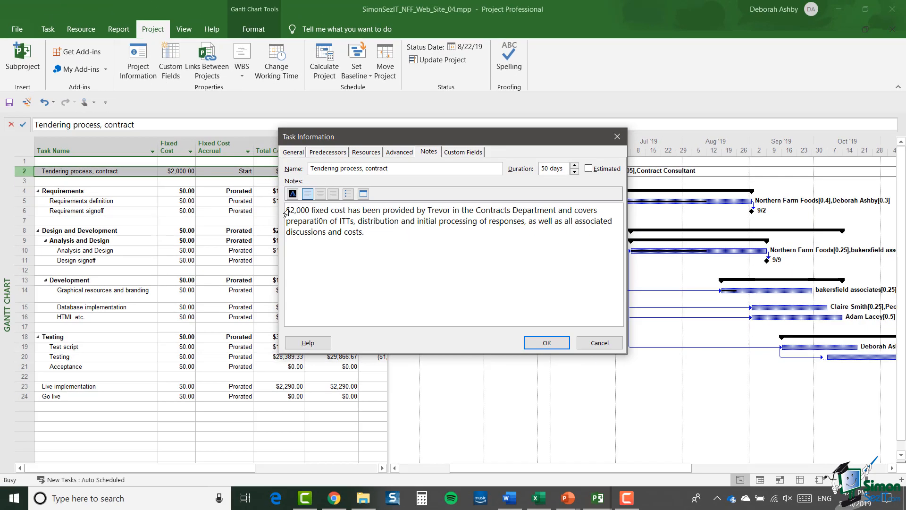
click(547, 343)
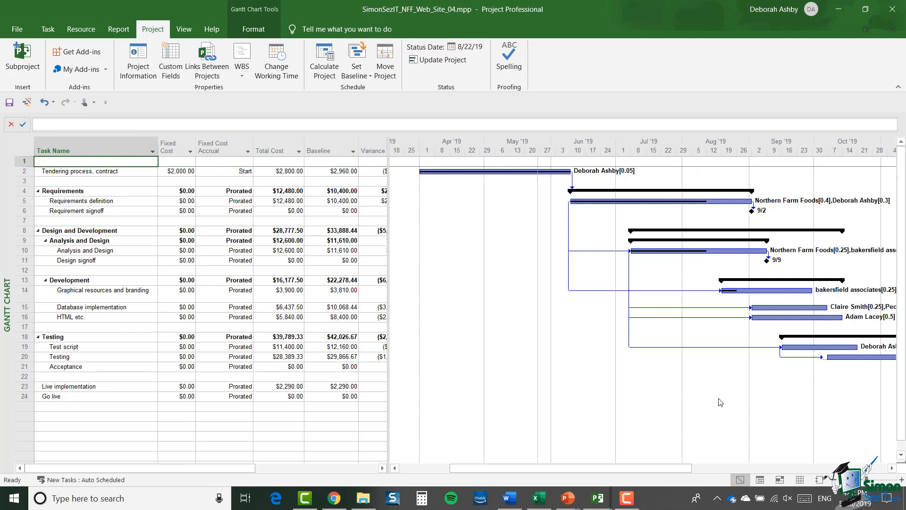
Add a work resource named Contracts Consultant with initials ConCons to the Resource Sheet
click(799, 480)
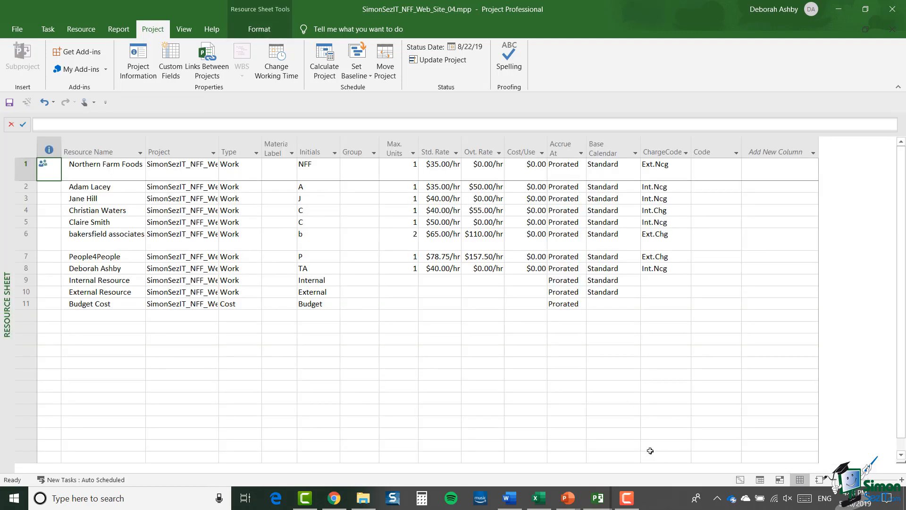
click(81, 320)
key(ctrl+v)
click(436, 327)
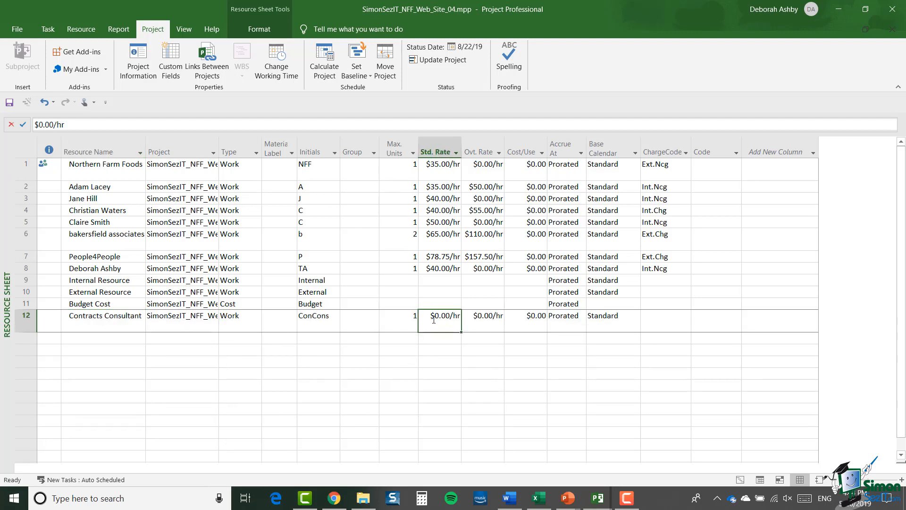
Set the Contracts Consultant's cost per use to $400.00 and its accrual to End
click(536, 323)
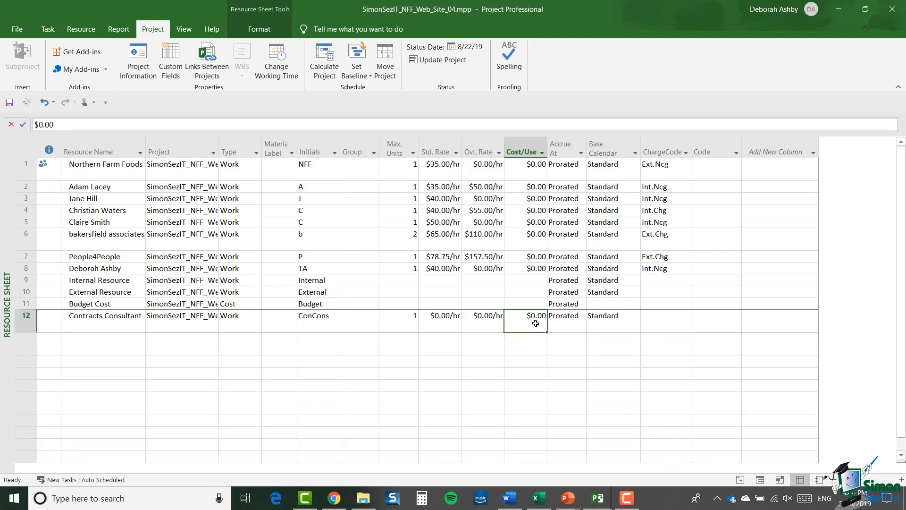
text(400)
key(Tab)
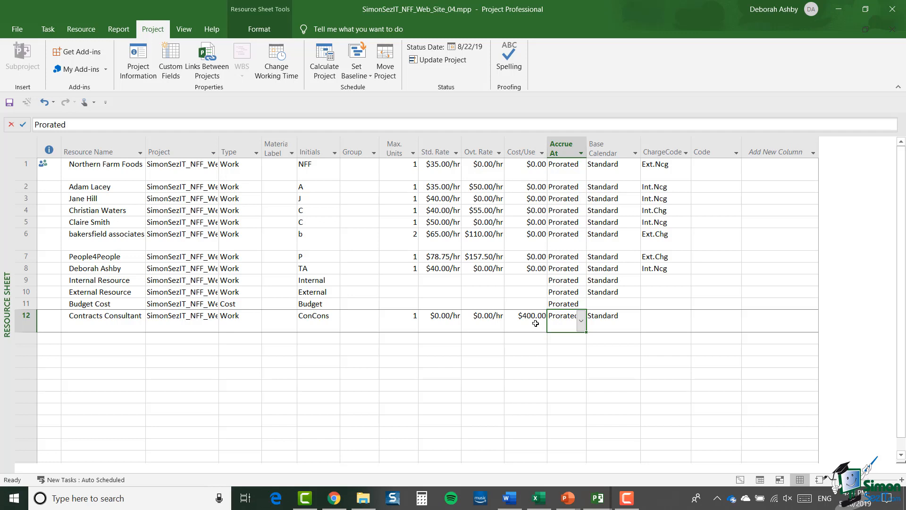
click(582, 324)
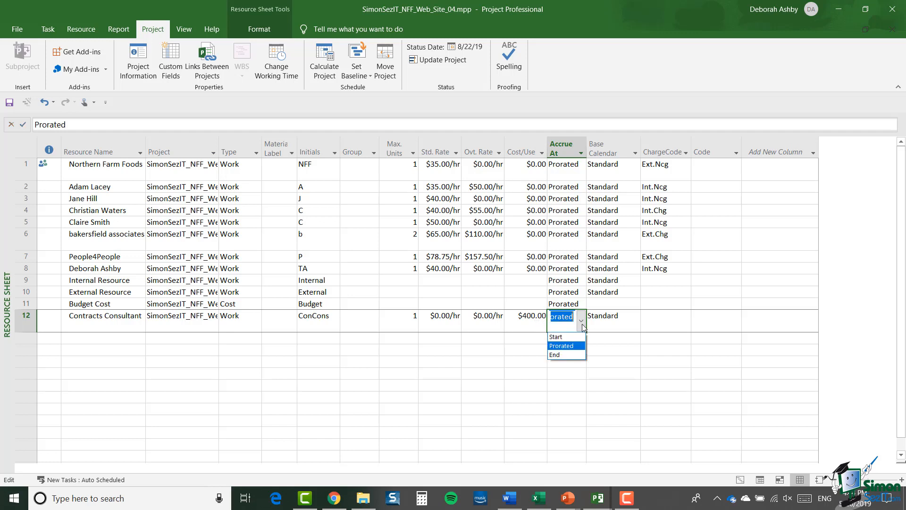
click(564, 354)
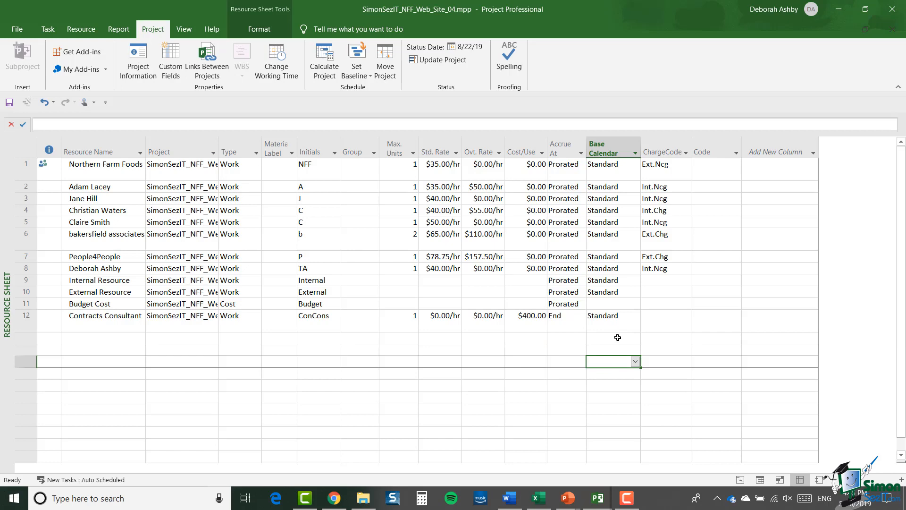
Assign the Contracts Consultant resource to the Tendering process, contract task in the Gantt chart
click(740, 479)
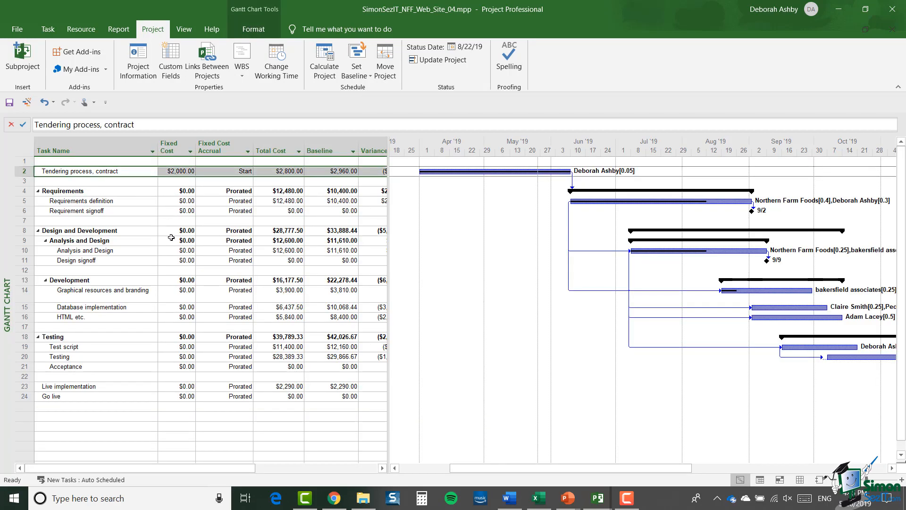
right_click(103, 173)
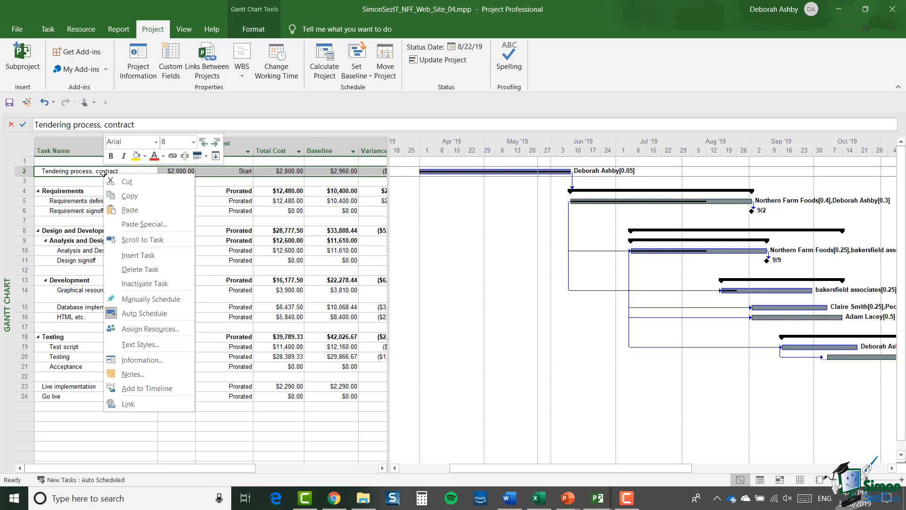
click(160, 329)
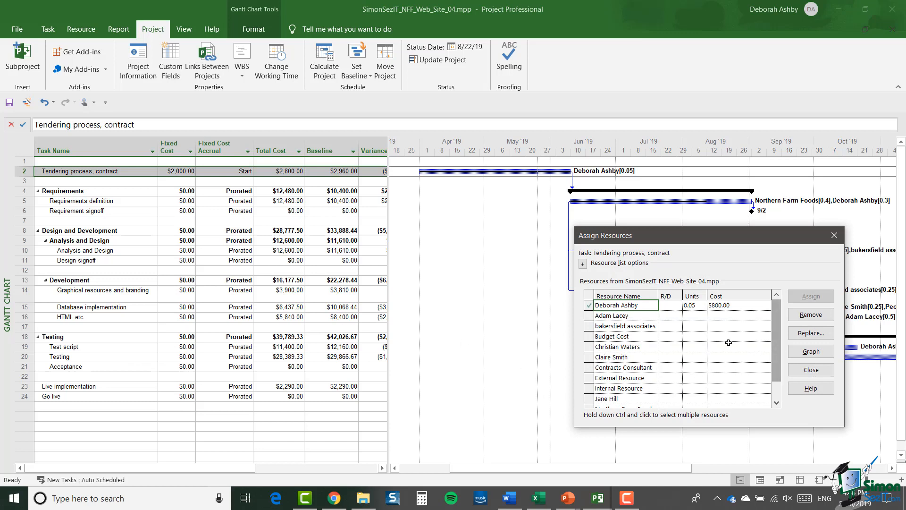
click(609, 368)
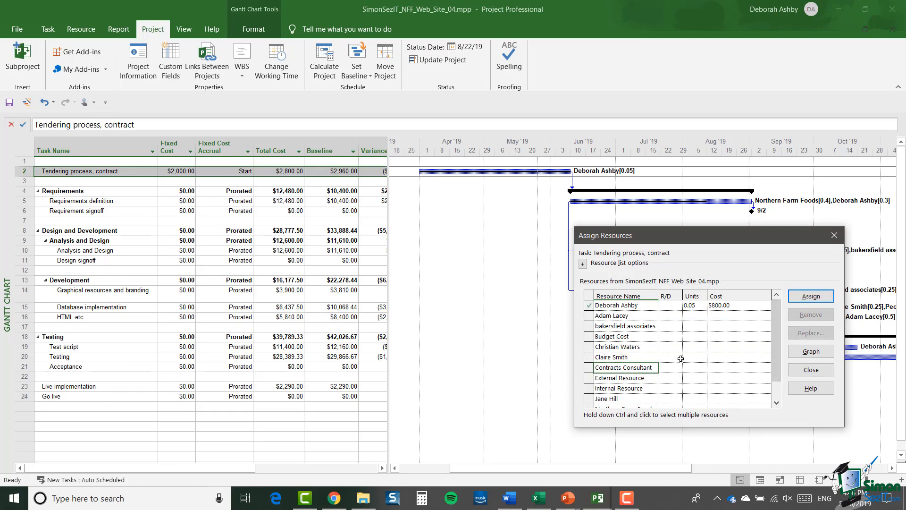
click(802, 300)
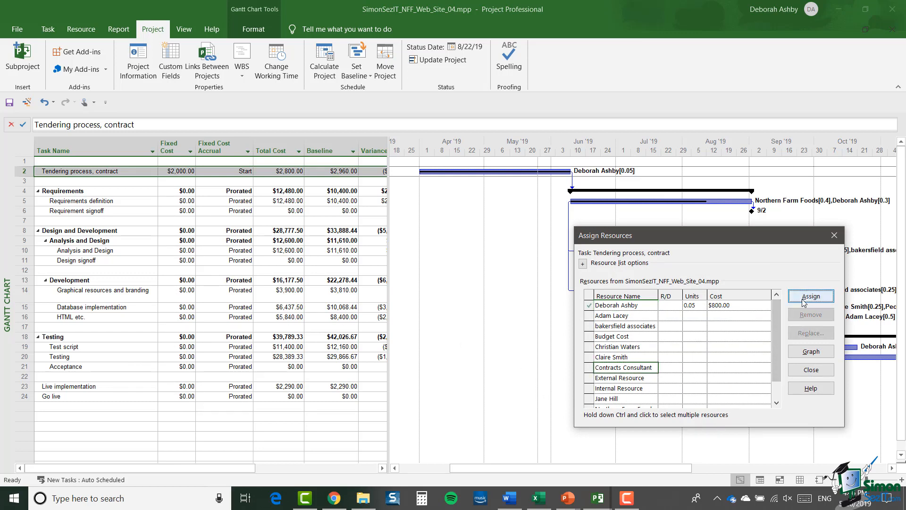
click(811, 369)
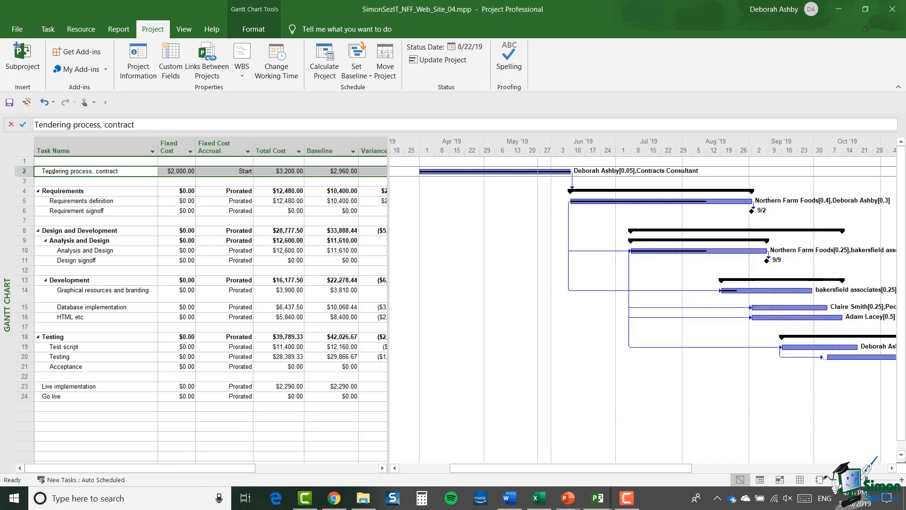
Examine the resources assigned to the Tendering process, contract task and their costs in its task information
double_click(51, 172)
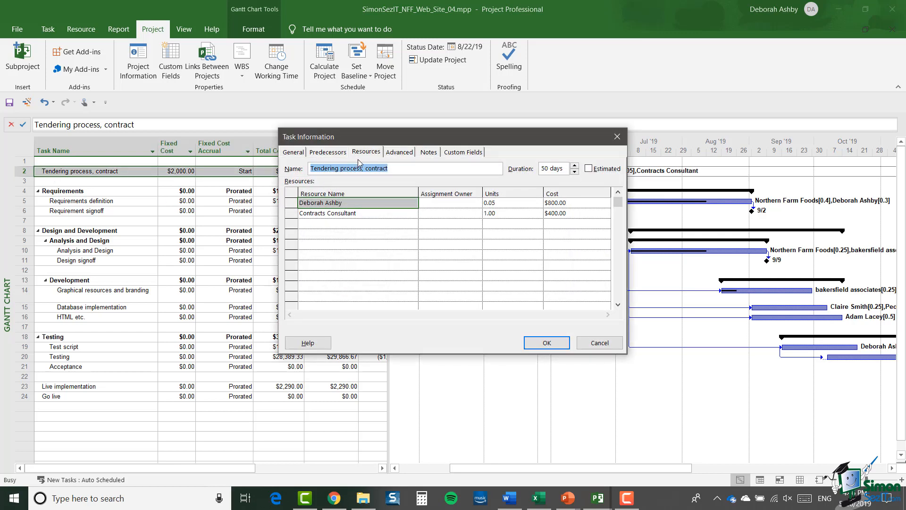
click(371, 153)
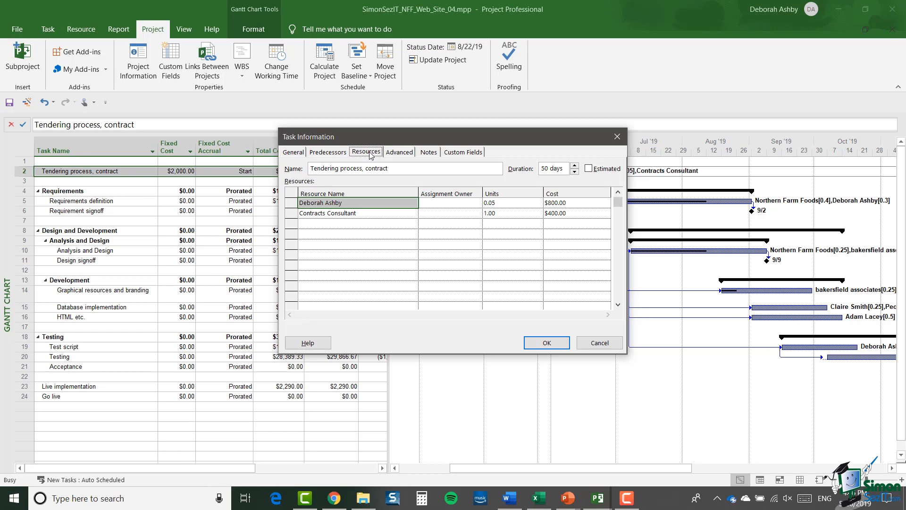